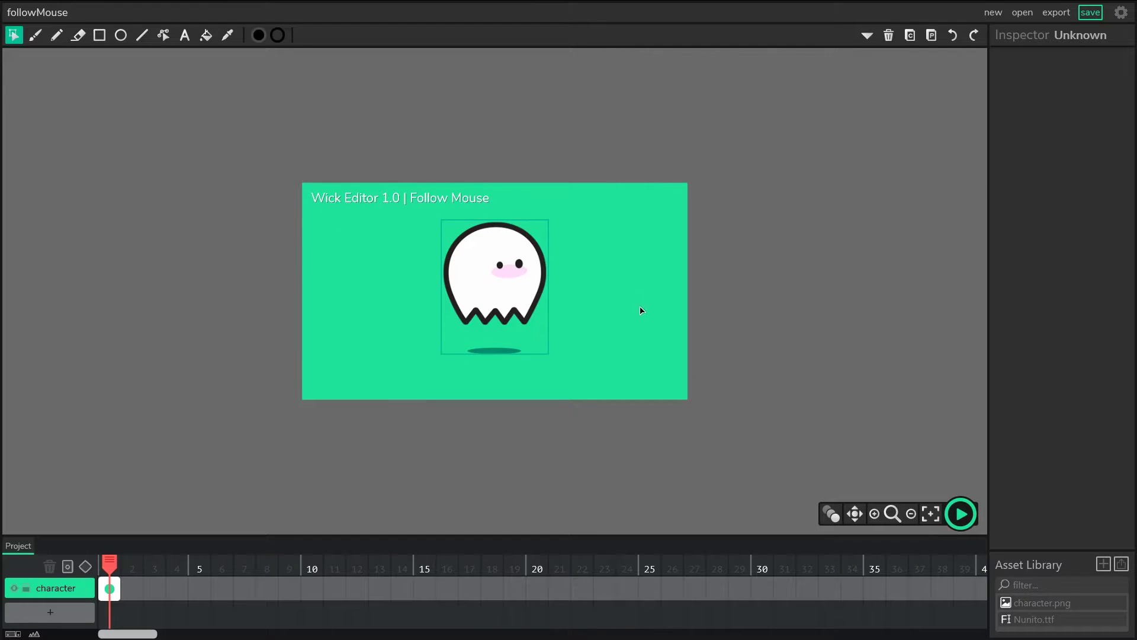
- Run the finished followMouse demo as a preview
left_click(960, 514)
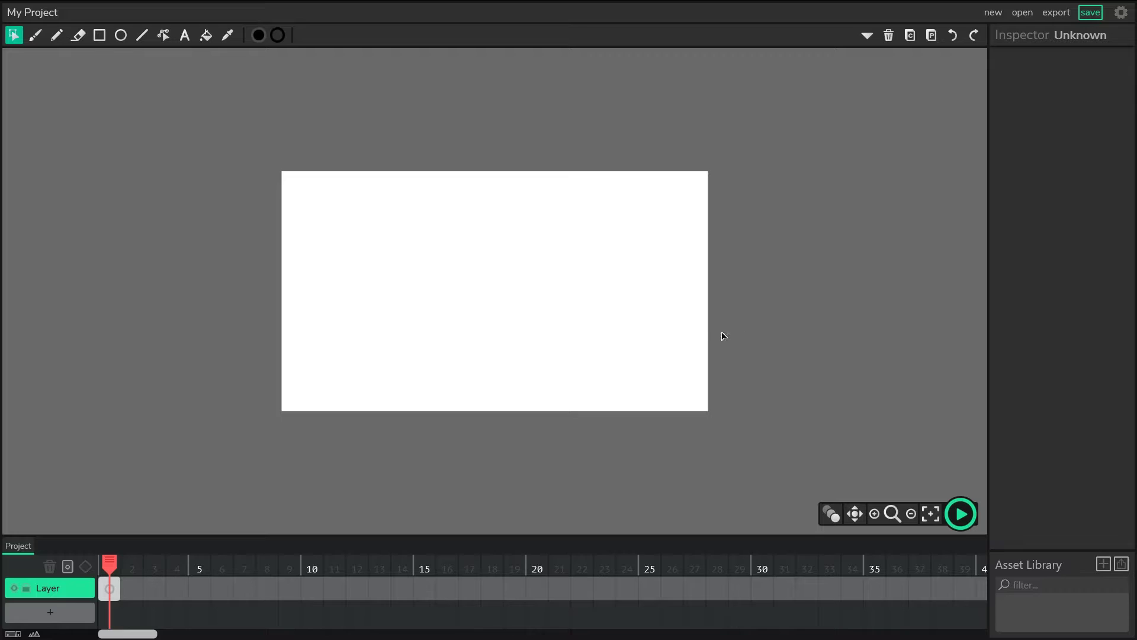
- Paste the ghost image from character.png and drag it to the middle of the stage
key("ctrl+v")
left_click_drag(273, 164, 505, 264)
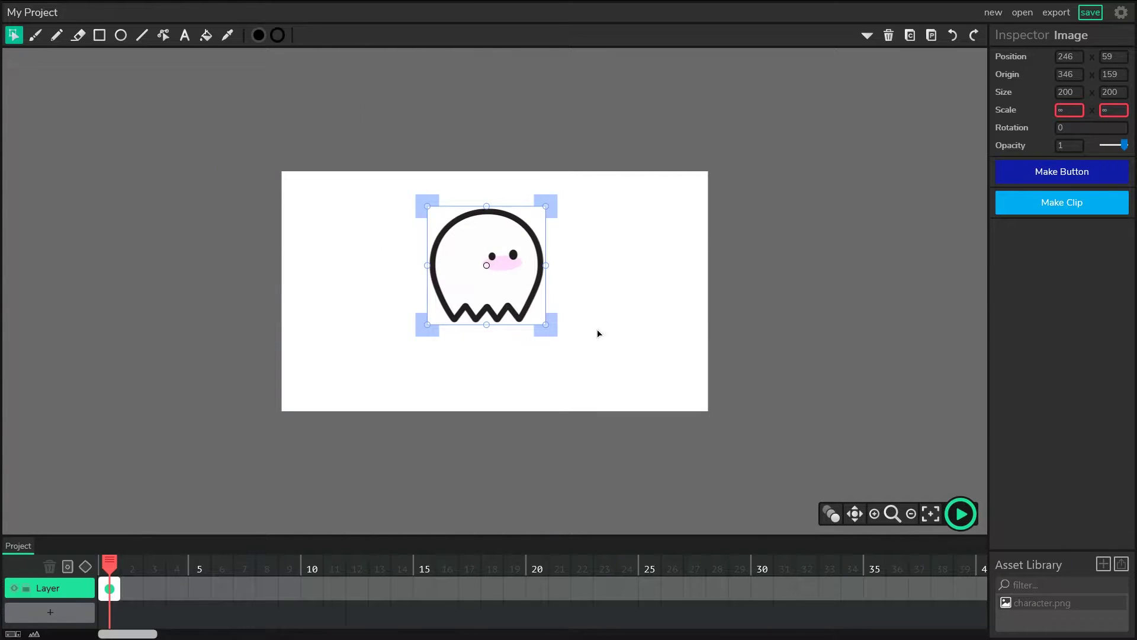
left_click_drag(494, 266, 493, 273)
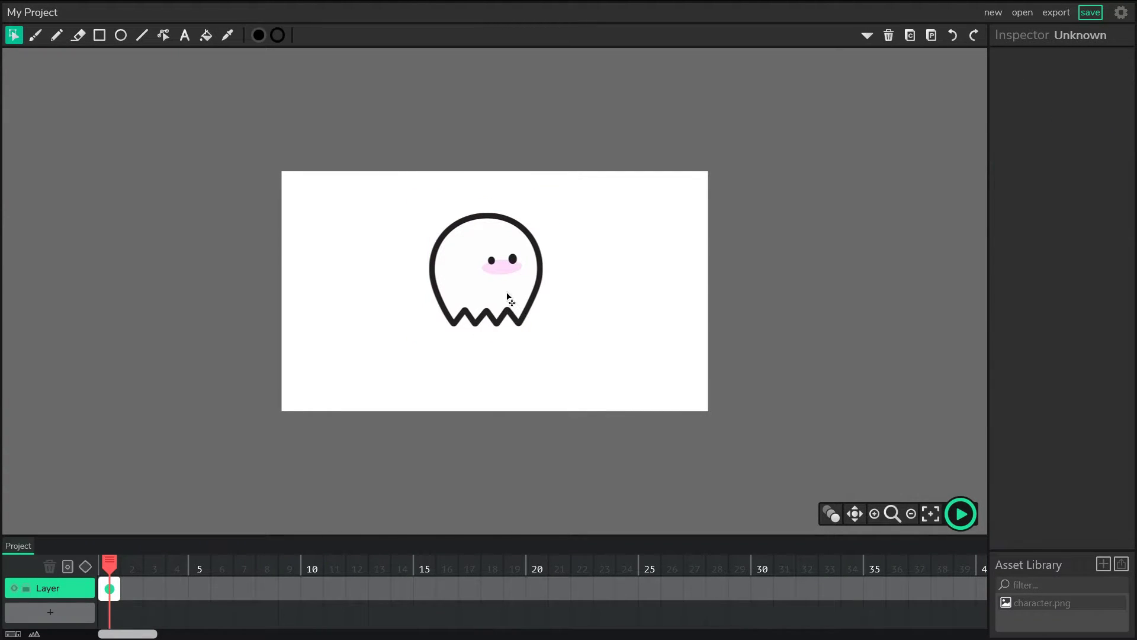
- Convert the ghost image into a clip and select the new clip
left_click_drag(630, 152, 391, 360)
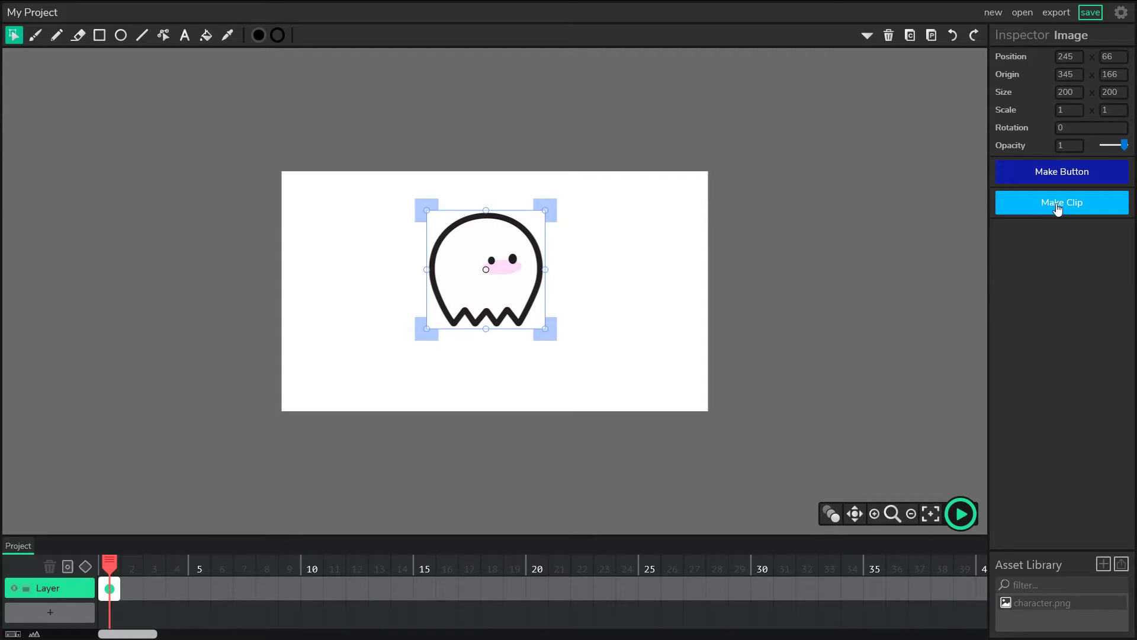
left_click(1057, 206)
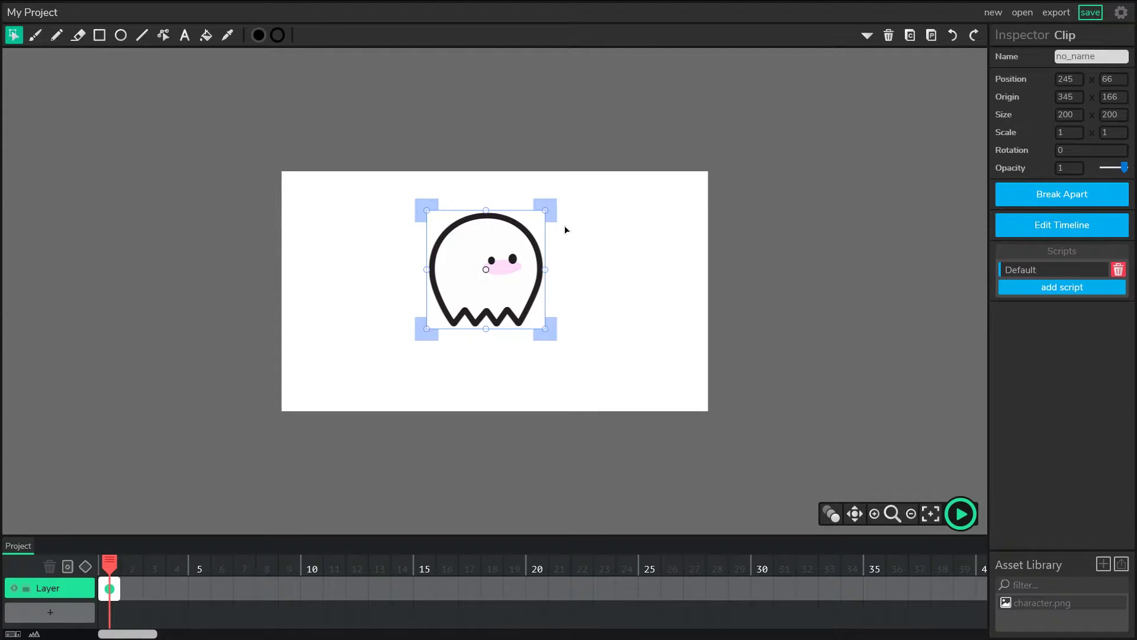
left_click(653, 322)
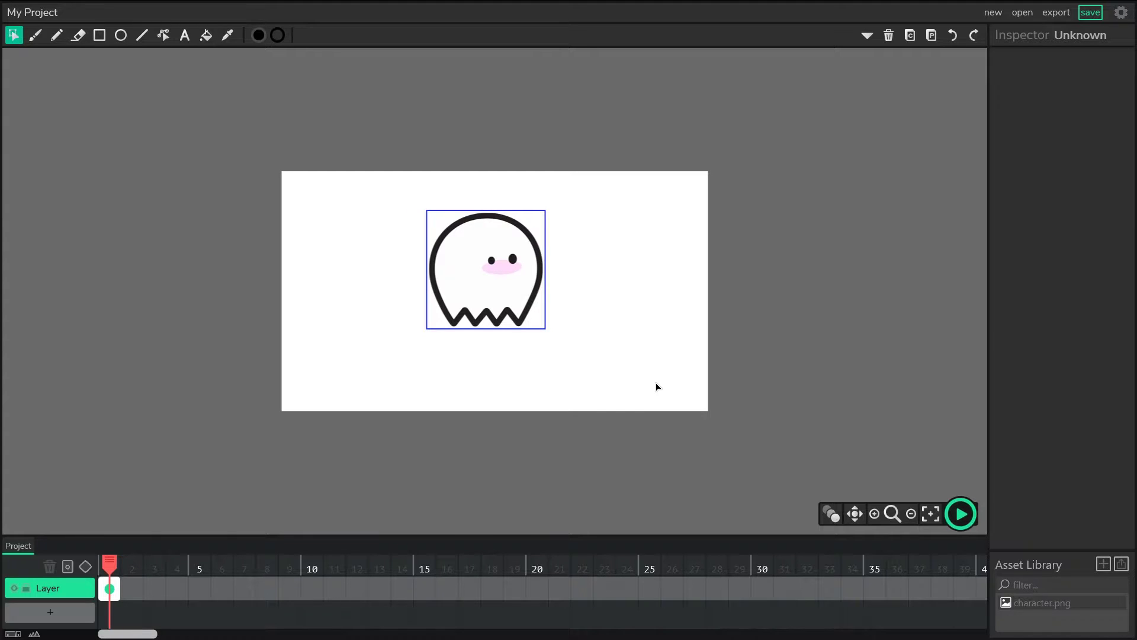
left_click(486, 255)
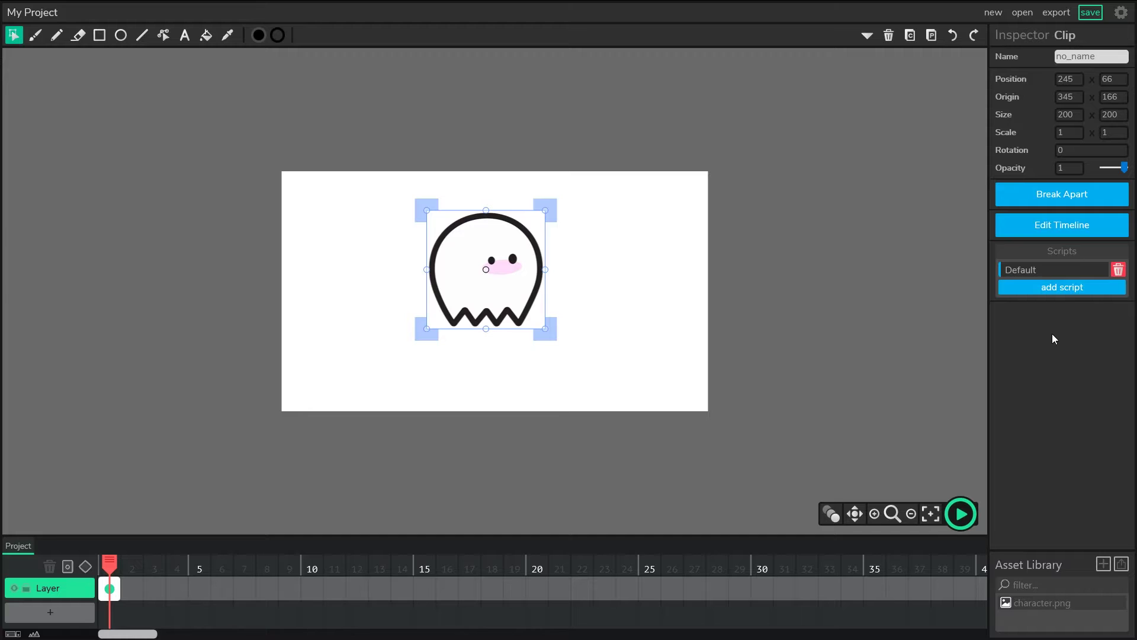
- Add a Timeline > Update script to the clip containing this.x = mouseX;
left_click(1061, 287)
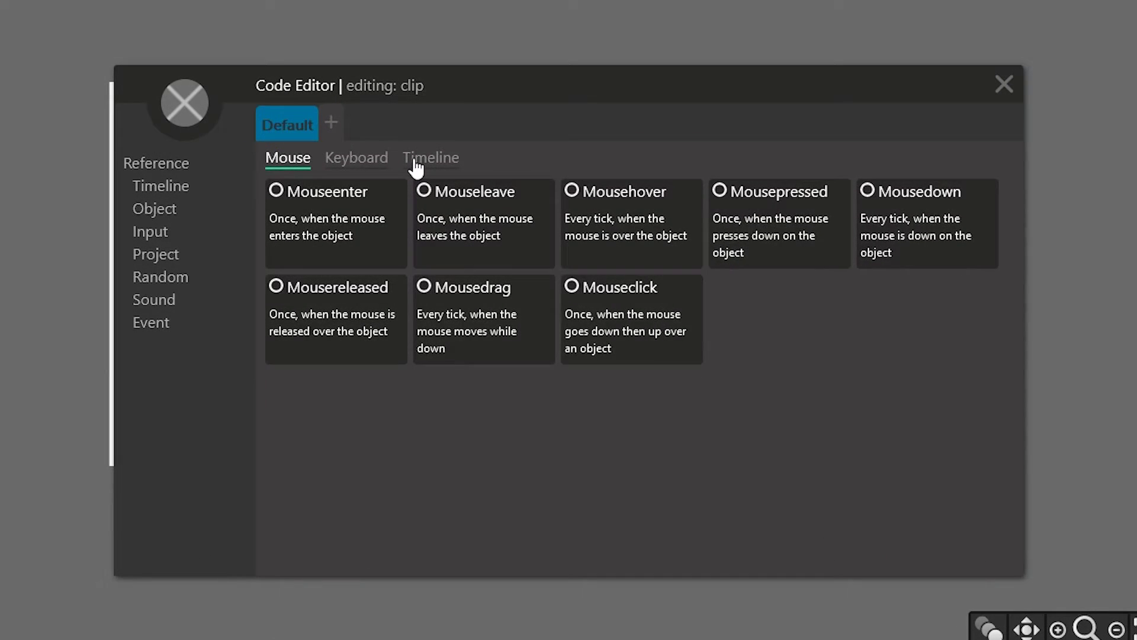
left_click(416, 165)
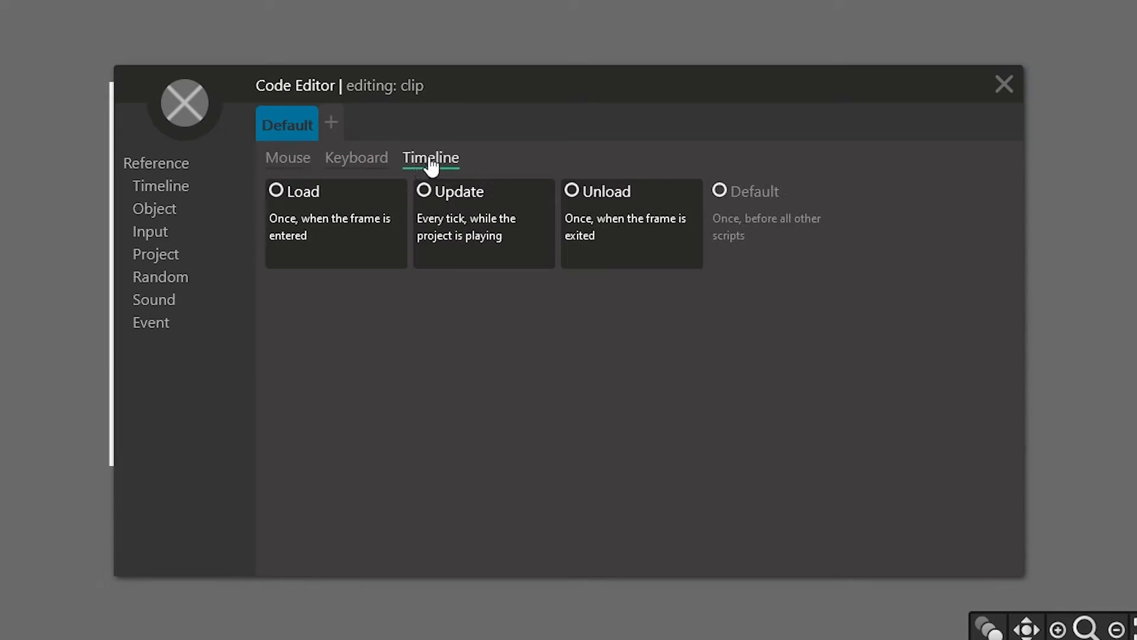
left_click(468, 224)
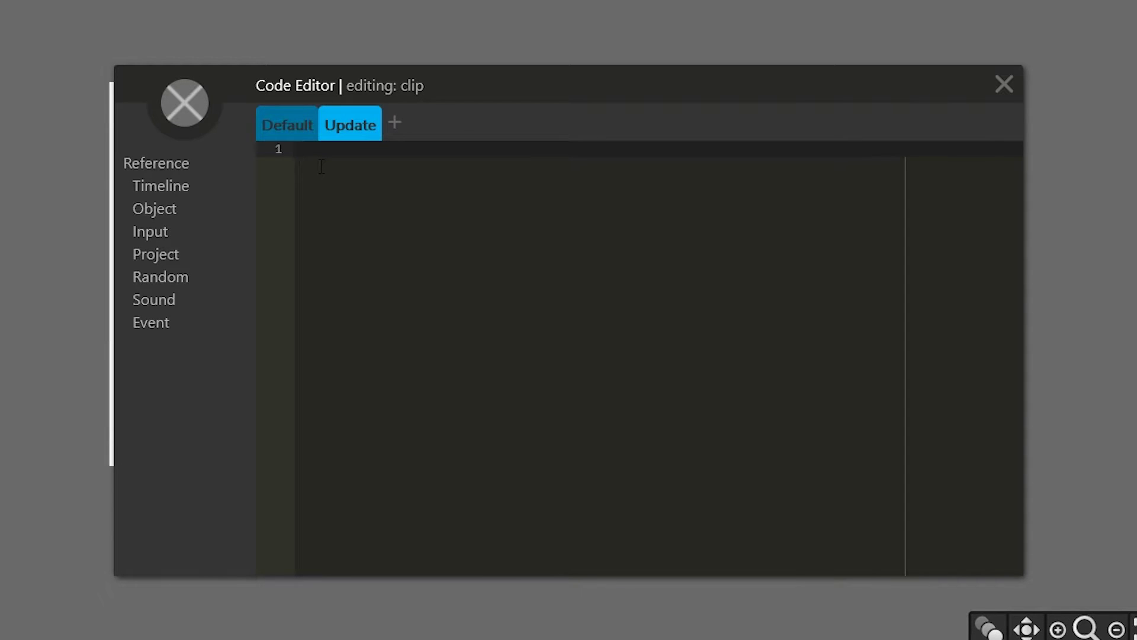
type("this.x = mouseX;")
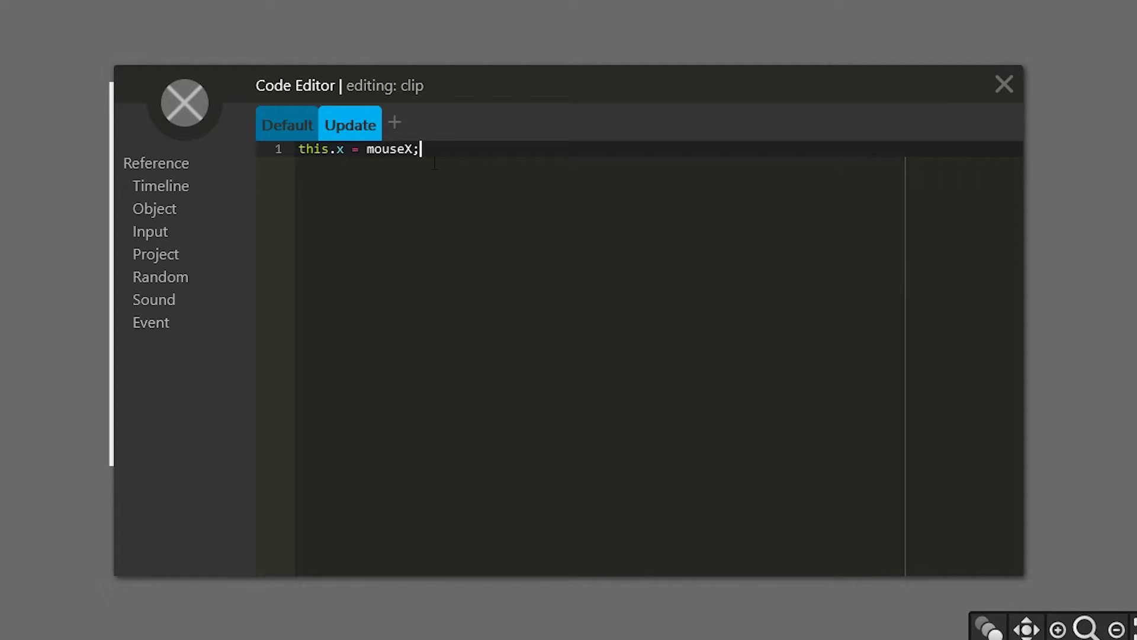
- Review the mouseX line and the Input reference entries, then close the Code Editor
left_click_drag(367, 152, 422, 152)
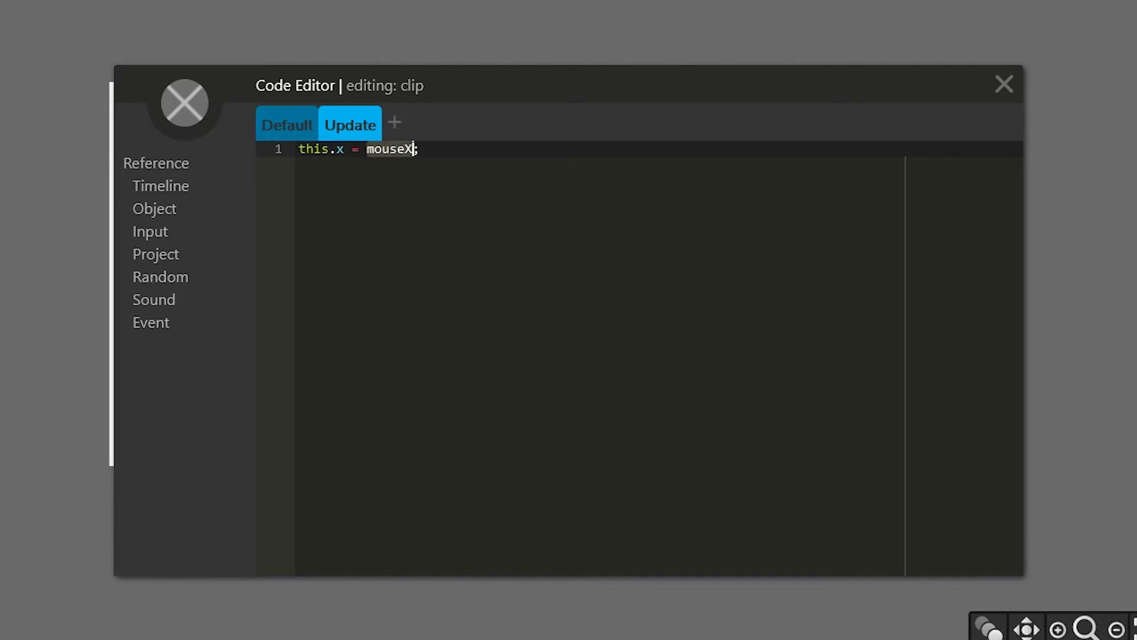
left_click(444, 155)
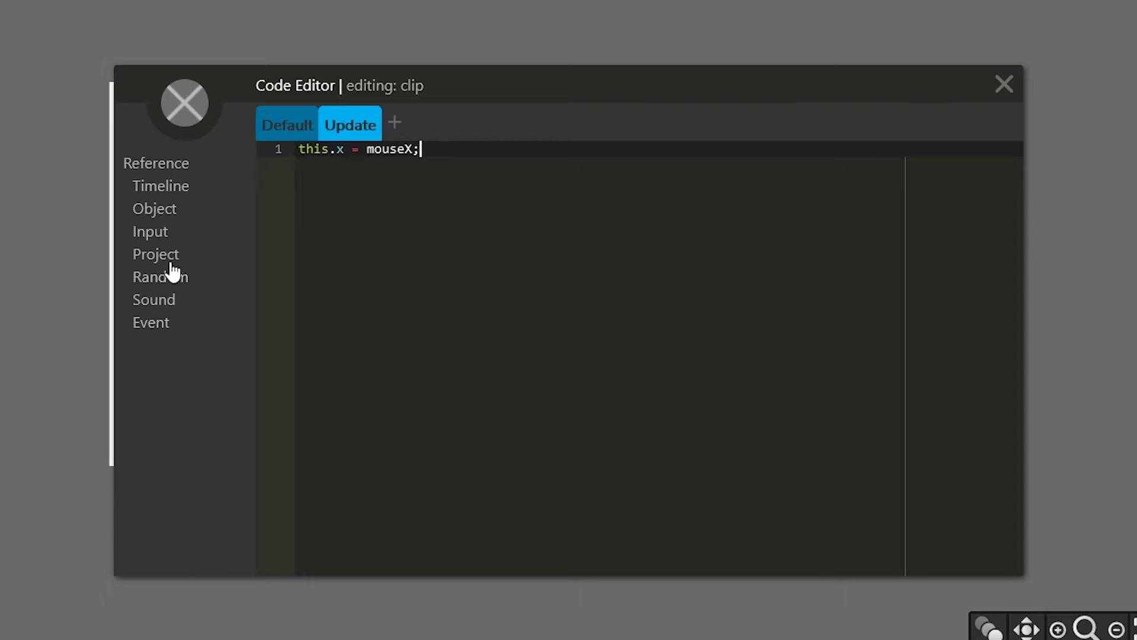
left_click(157, 238)
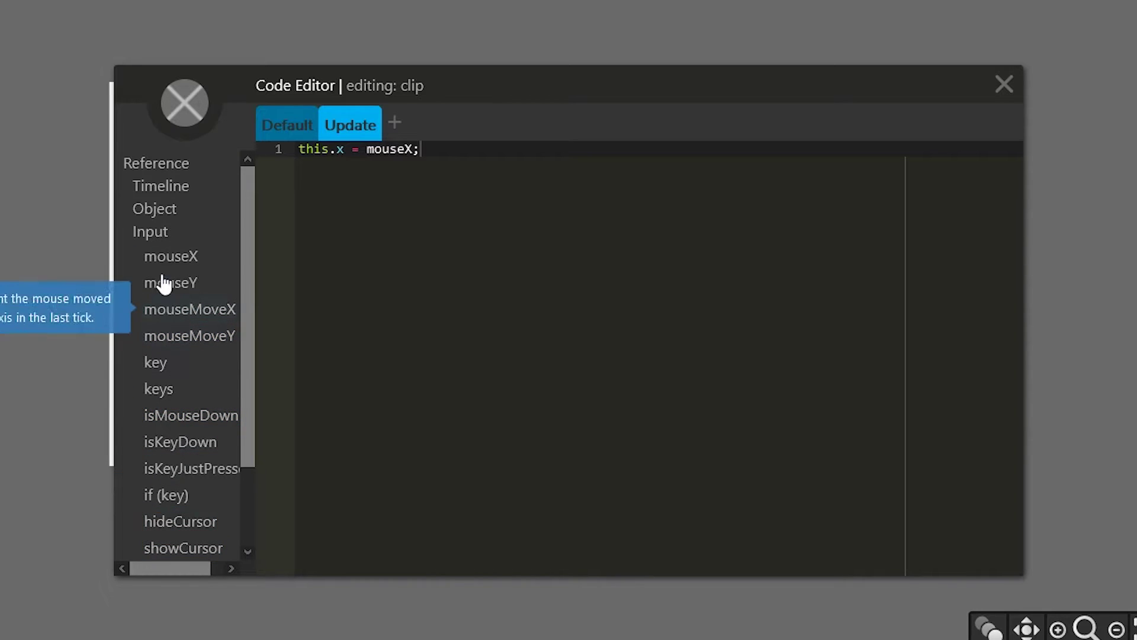
left_click(172, 237)
left_click_drag(419, 149, 314, 132)
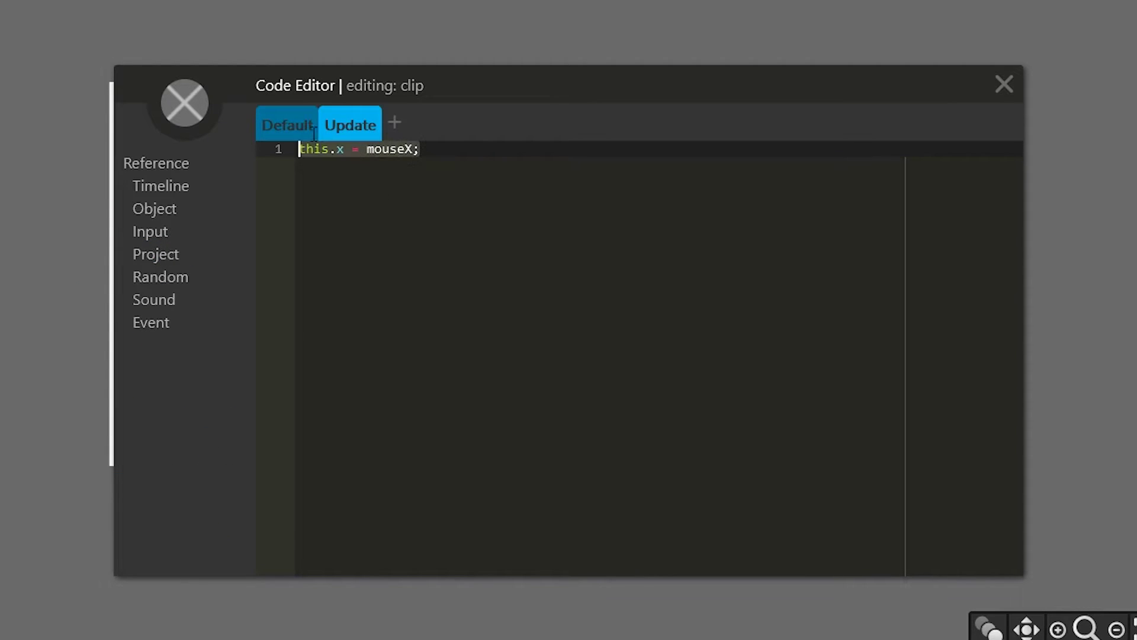
left_click(477, 173)
left_click(1003, 84)
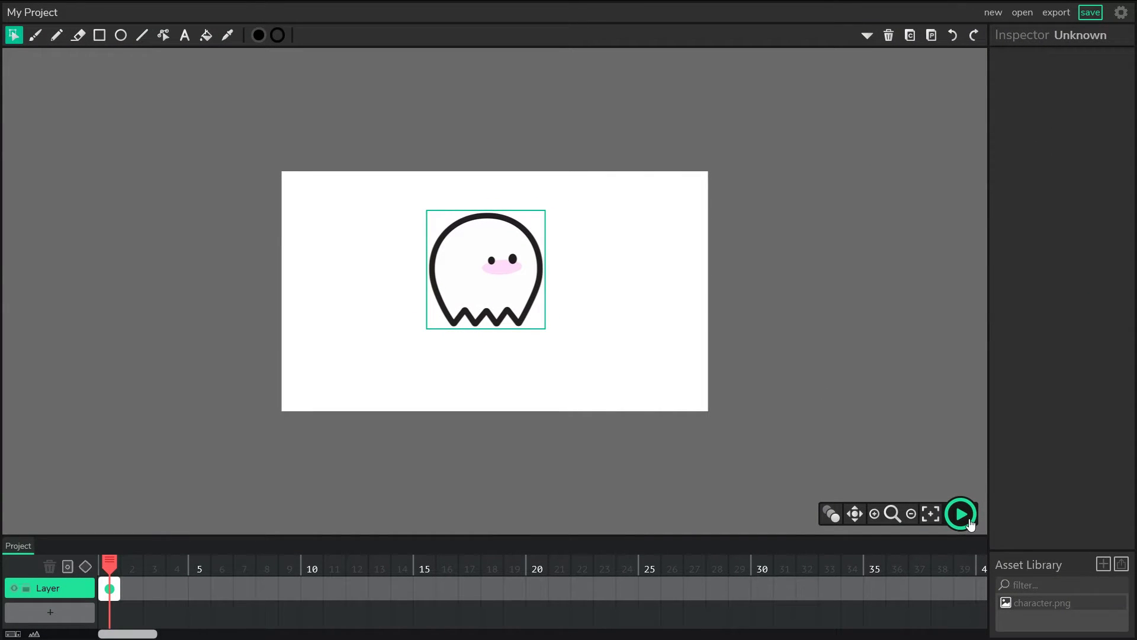
left_click(968, 524)
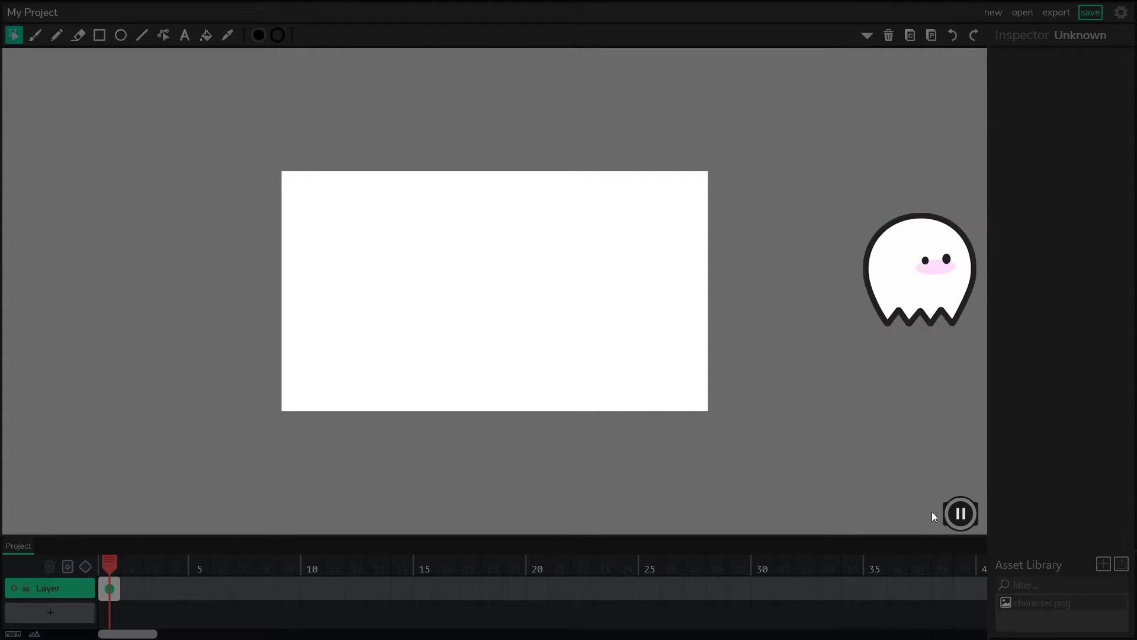
left_click(952, 511)
left_click(513, 285)
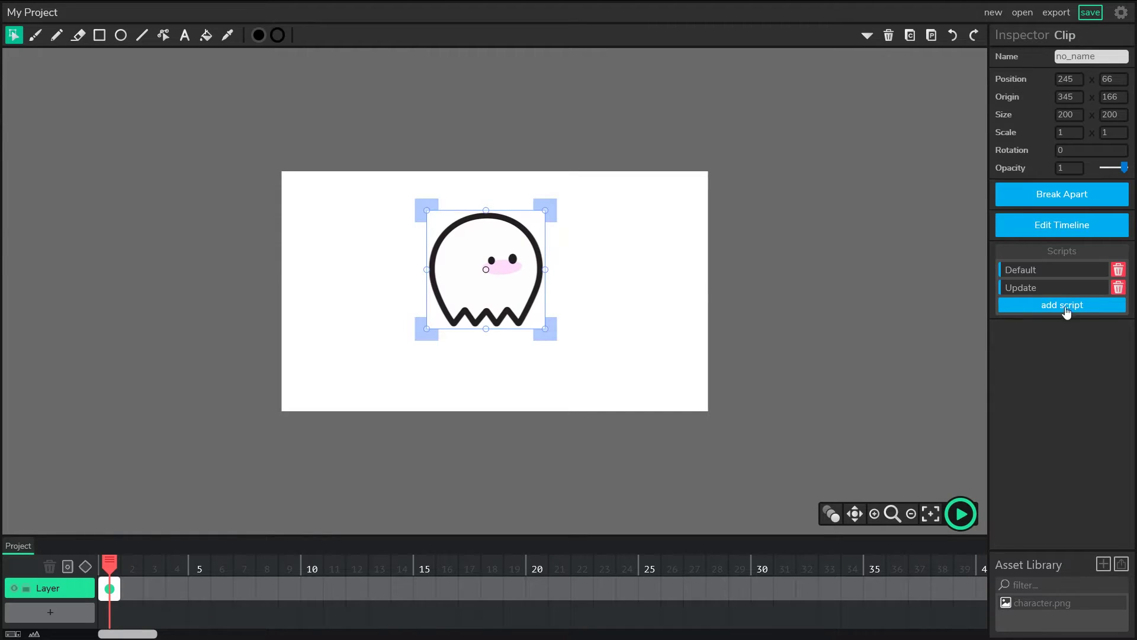
- Add this.y = mouseY; as line 2 of the Update script and run the preview
left_click(1060, 288)
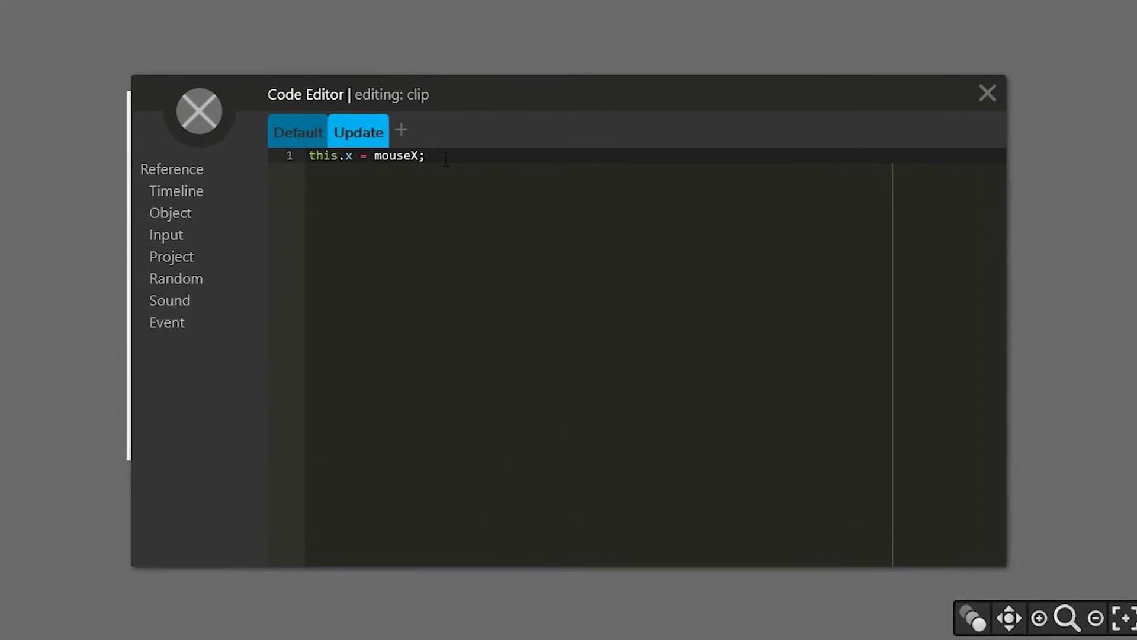
key("Return")
type("this")
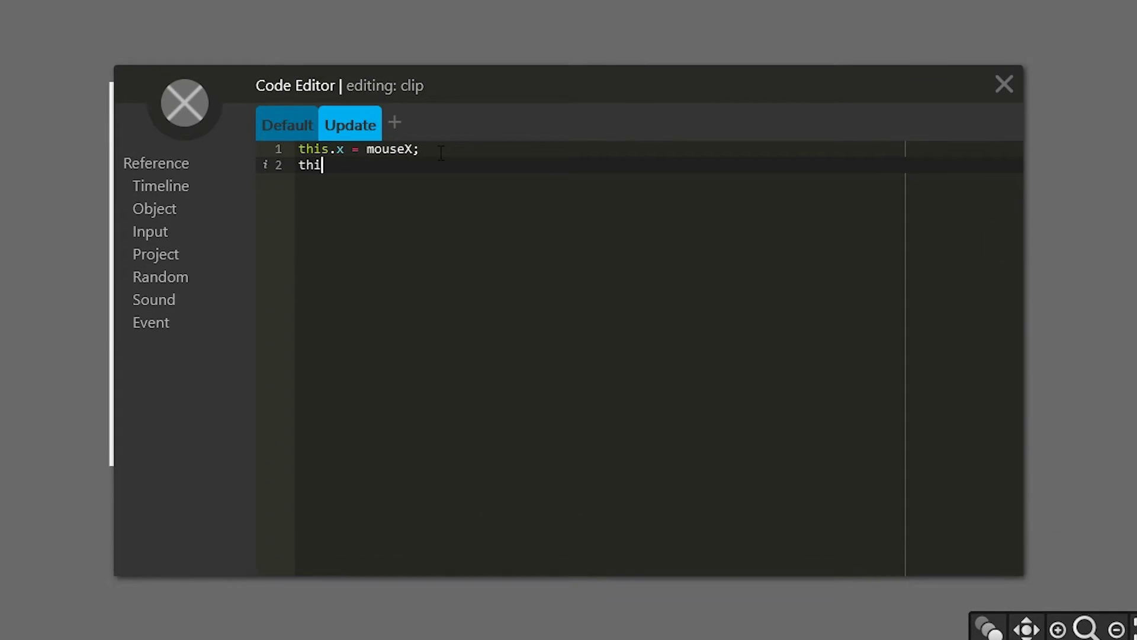
type(",")
key("BackSpace")
type(".y = mouseY;")
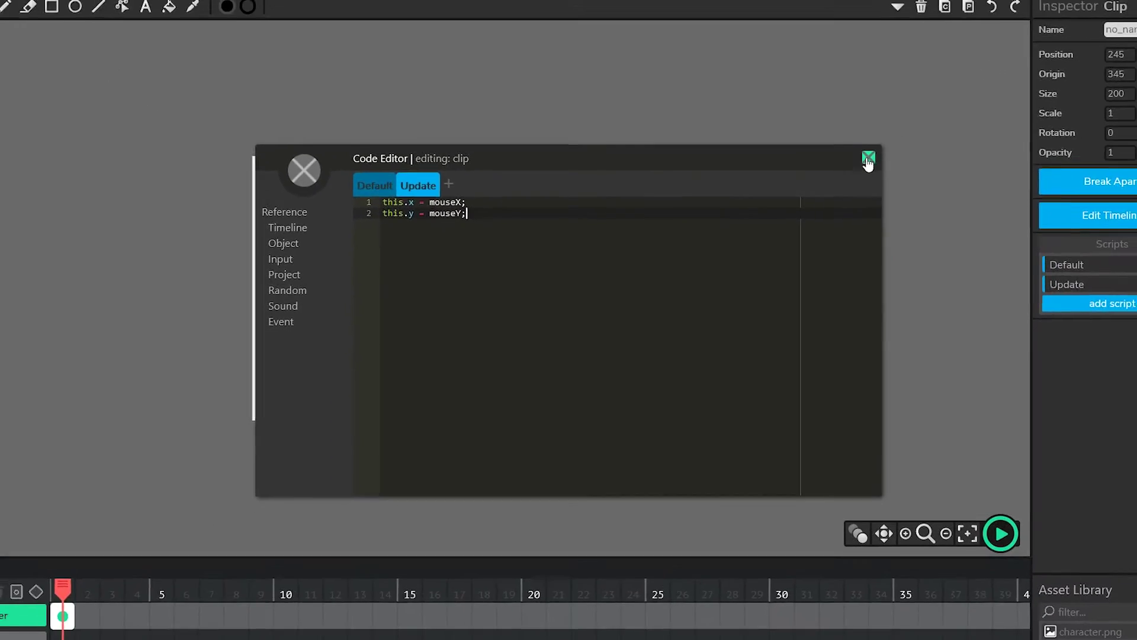
left_click(1004, 83)
left_click(1134, 629)
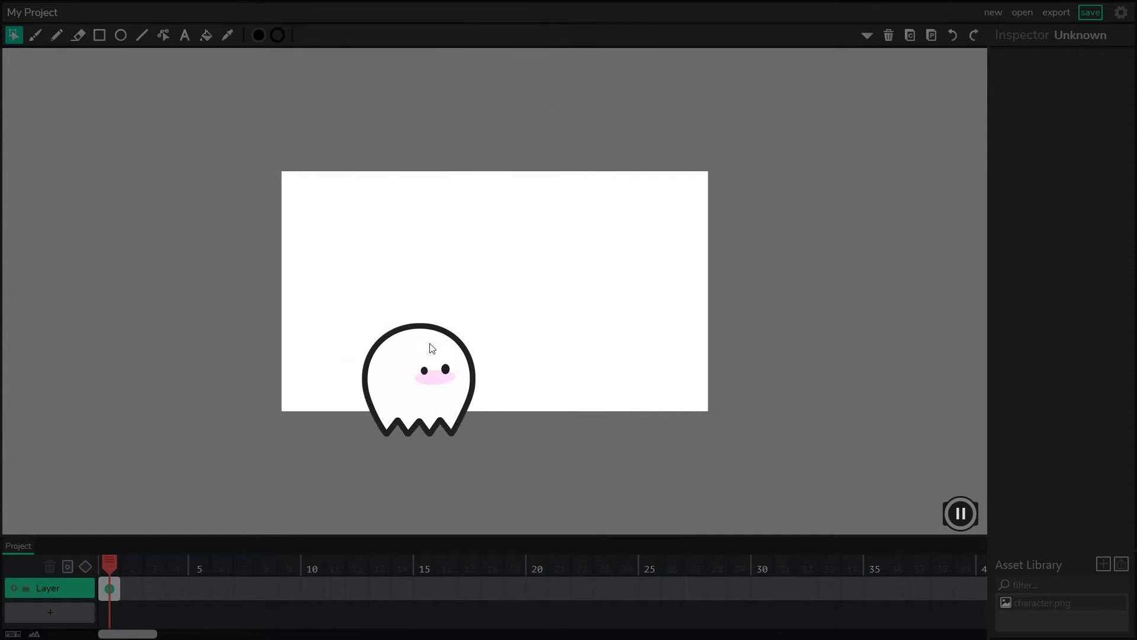
- Stop the preview, then apply and close the project settings
left_click(955, 504)
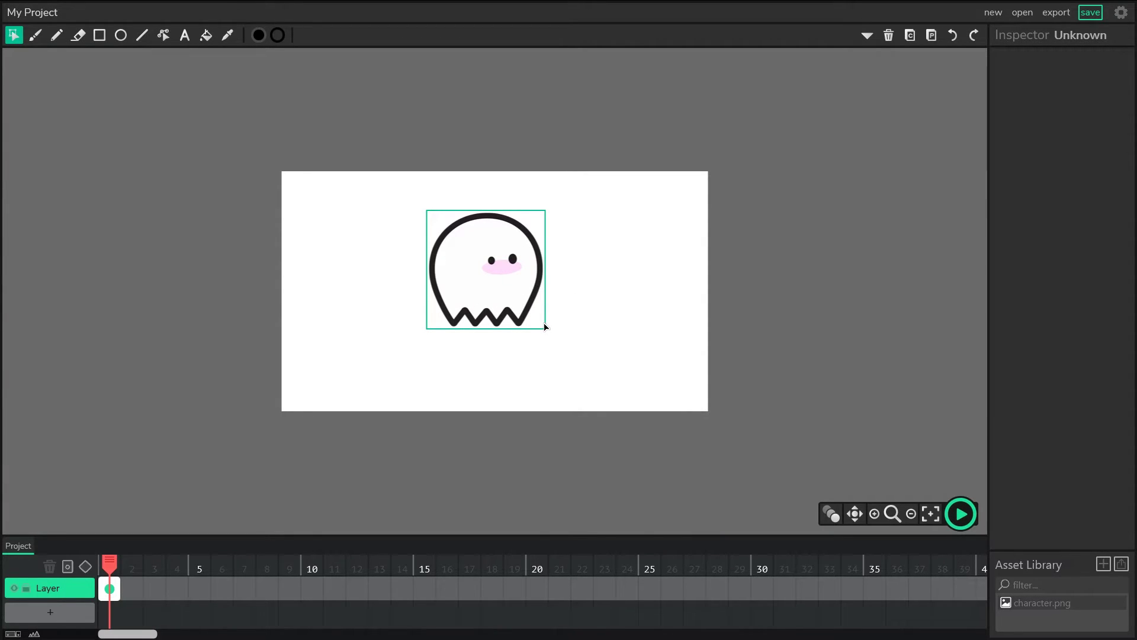
left_click(1121, 13)
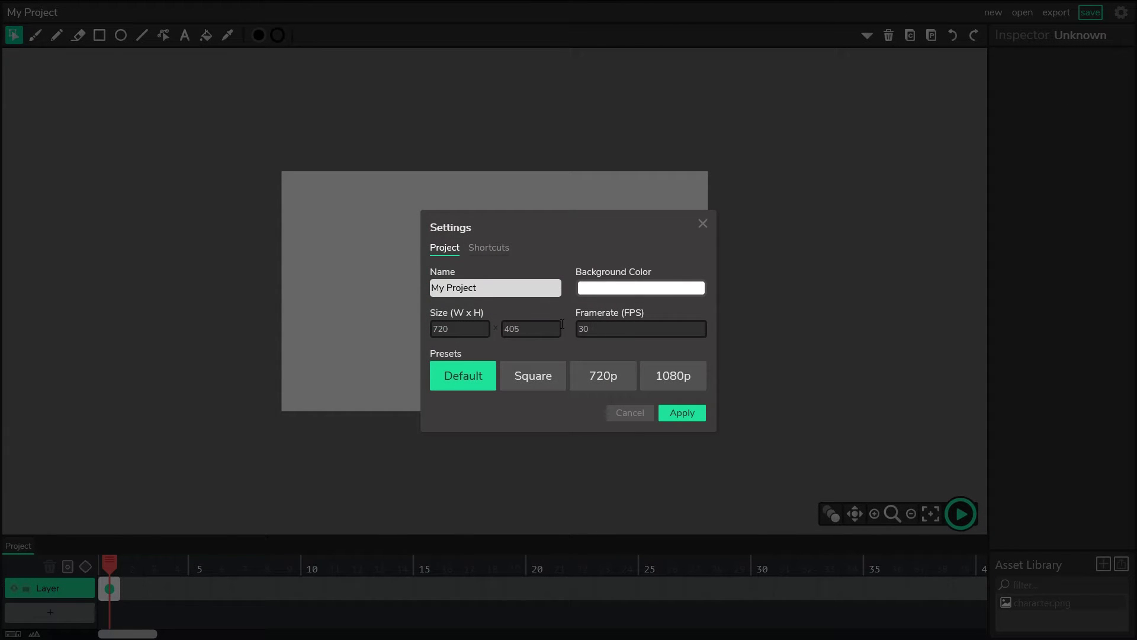
left_click(682, 413)
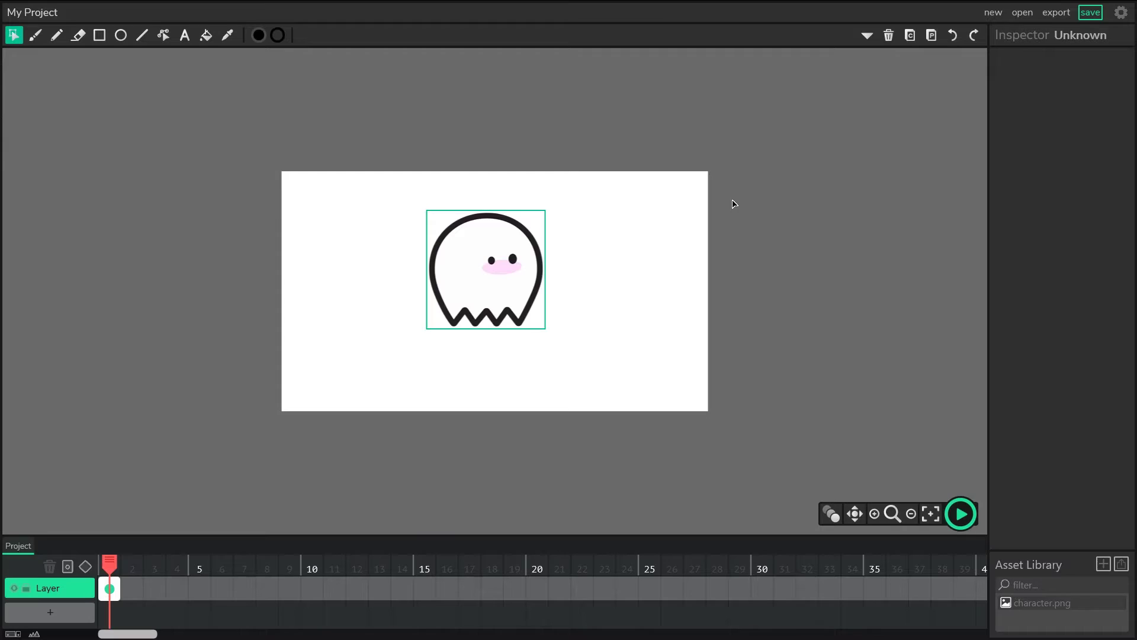
- Test-play the project with the ghost following the mouse, then stop playback
left_click(960, 513)
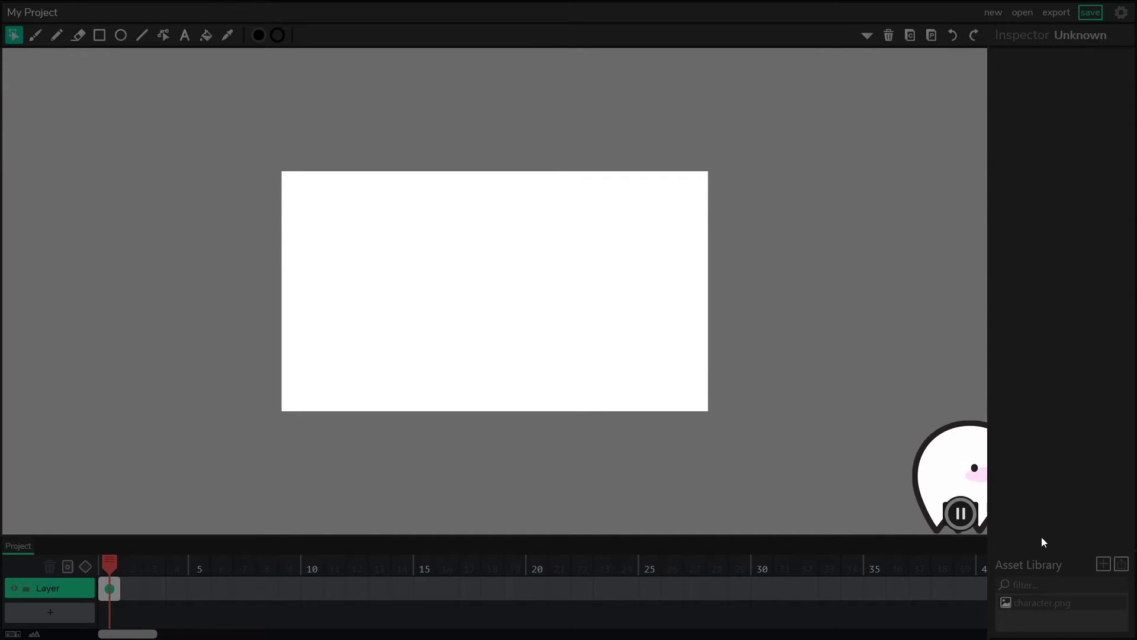
left_click(962, 513)
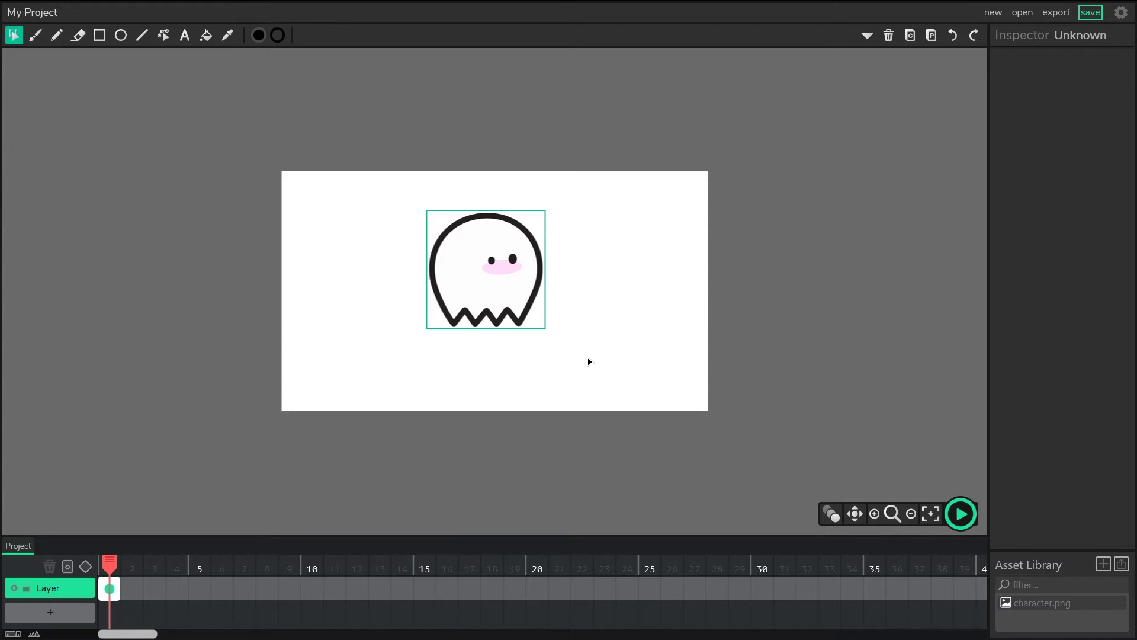
left_click_drag(589, 356, 616, 347)
- Enter the ghost clip's own timeline and take the Brush tool on its first frame for the angry eyebrows
left_click(518, 279)
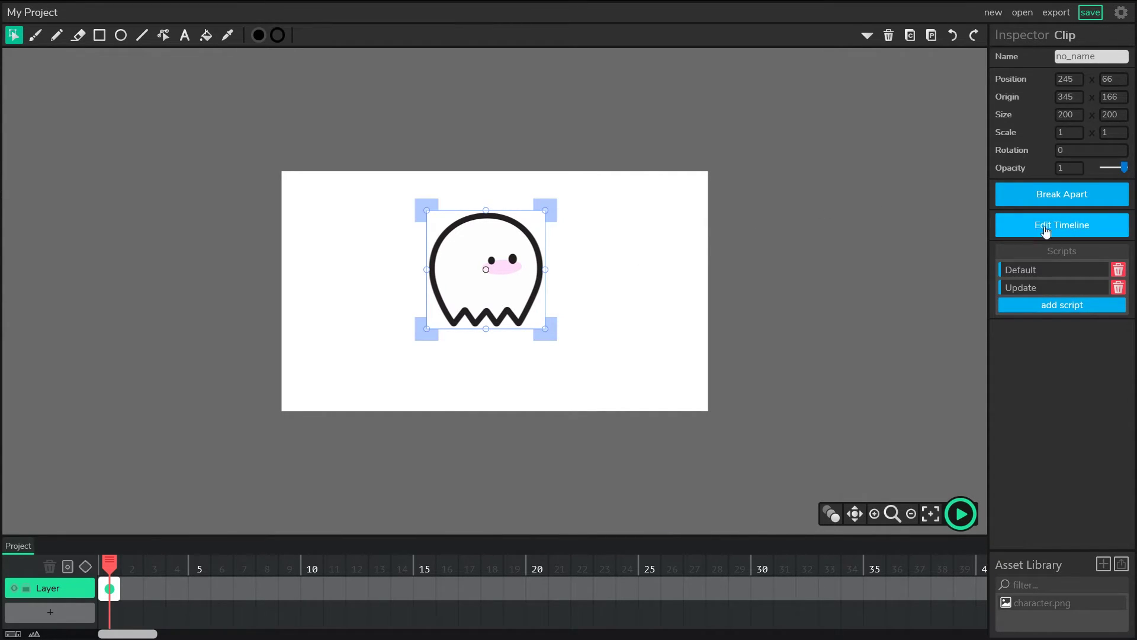
left_click(1044, 229)
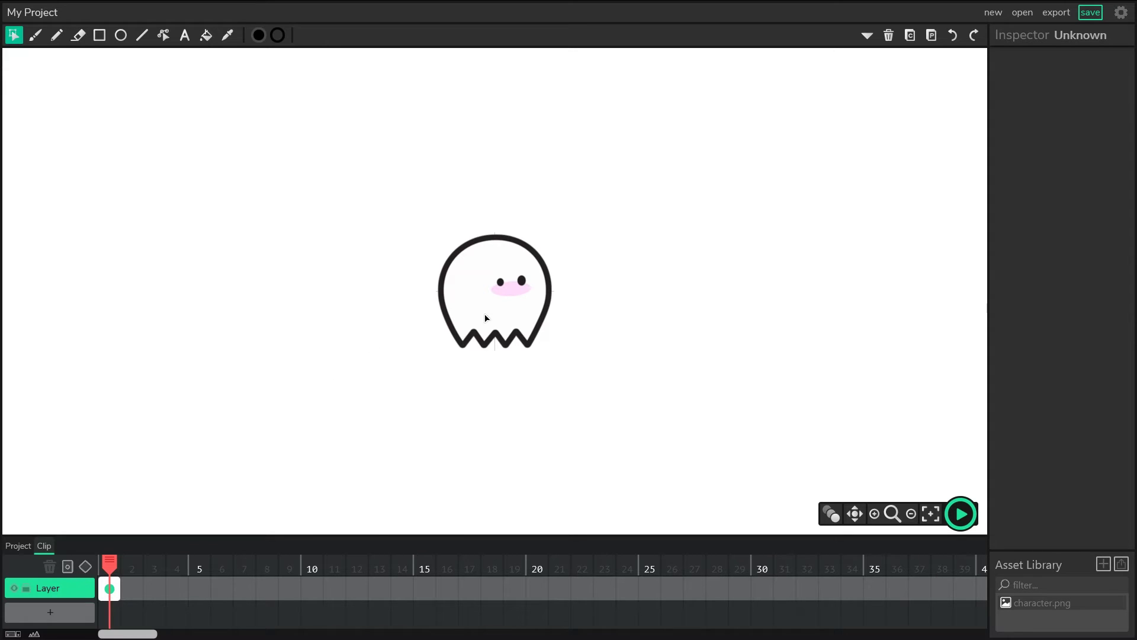
key("b")
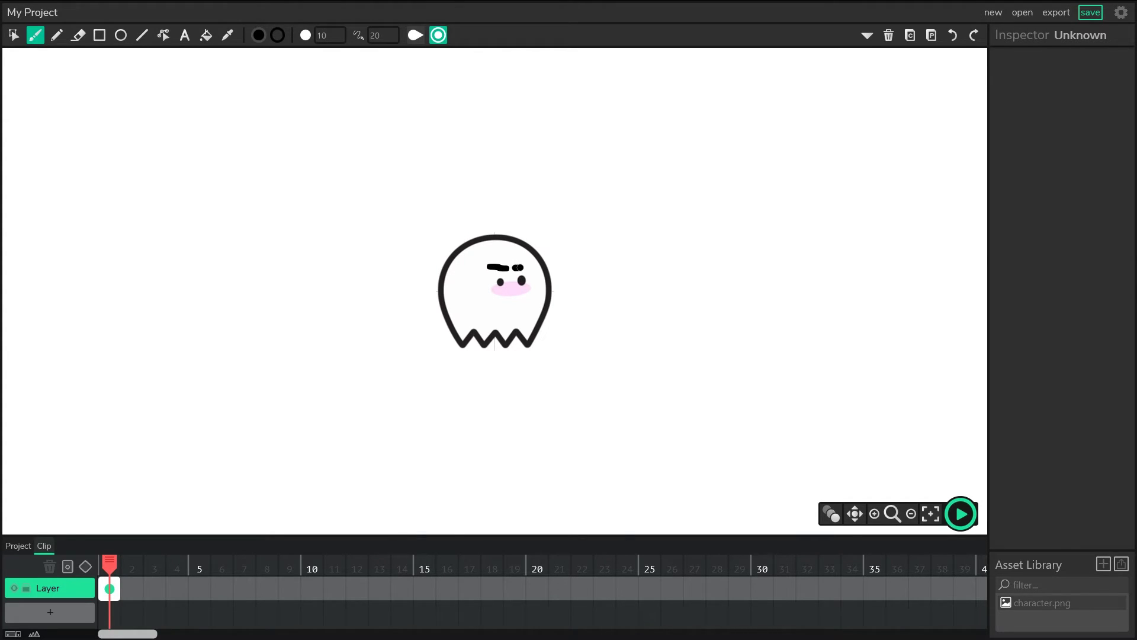
left_click(110, 588)
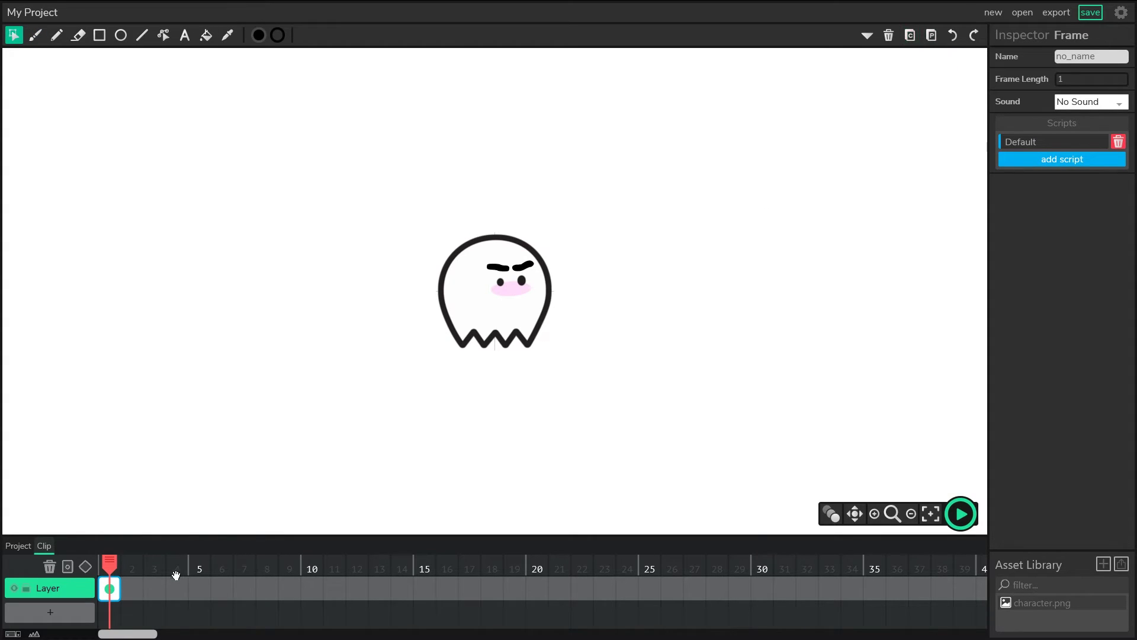
- Paste the ghost into frame 2 and tilt its eyebrows into a worried angle
left_click(132, 566)
left_click(931, 35)
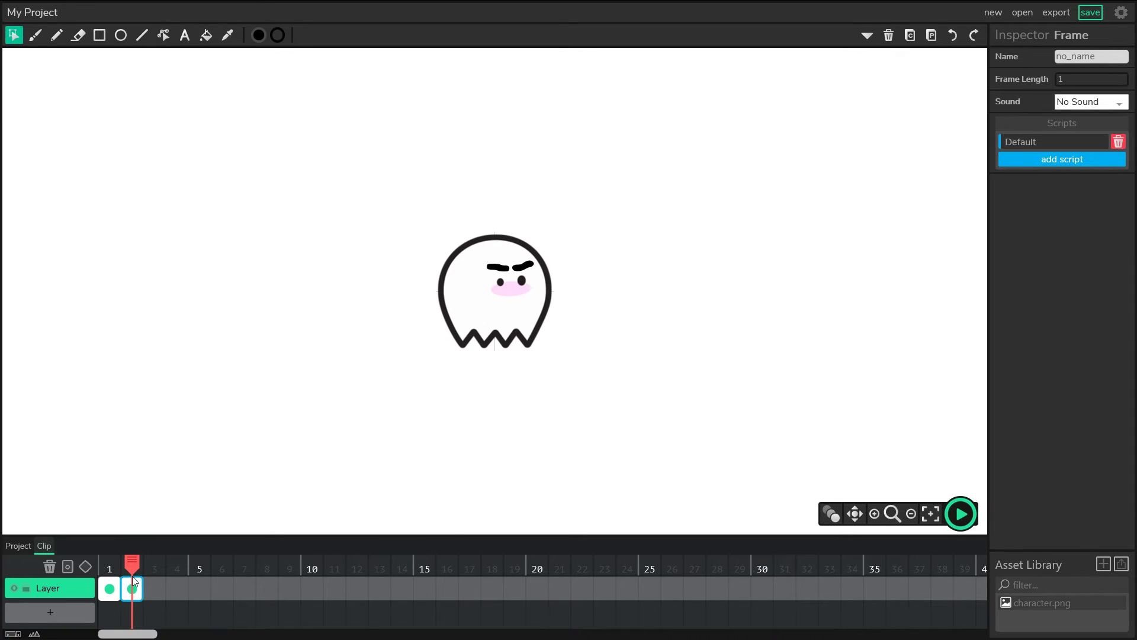
left_click(498, 266)
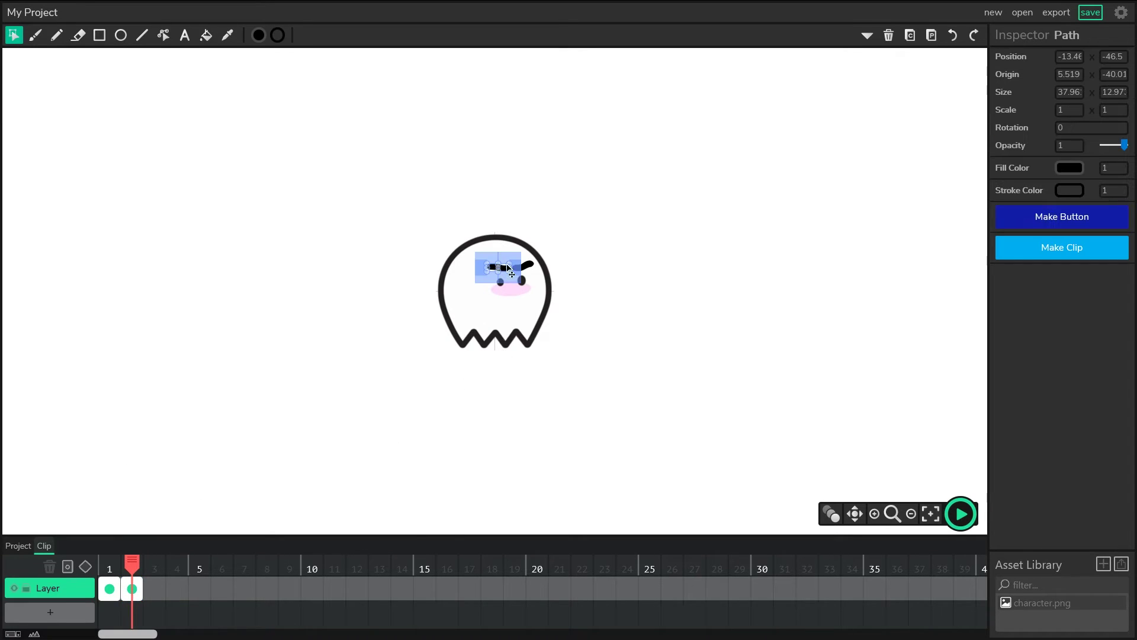
left_click_drag(518, 244, 546, 266)
left_click(526, 265)
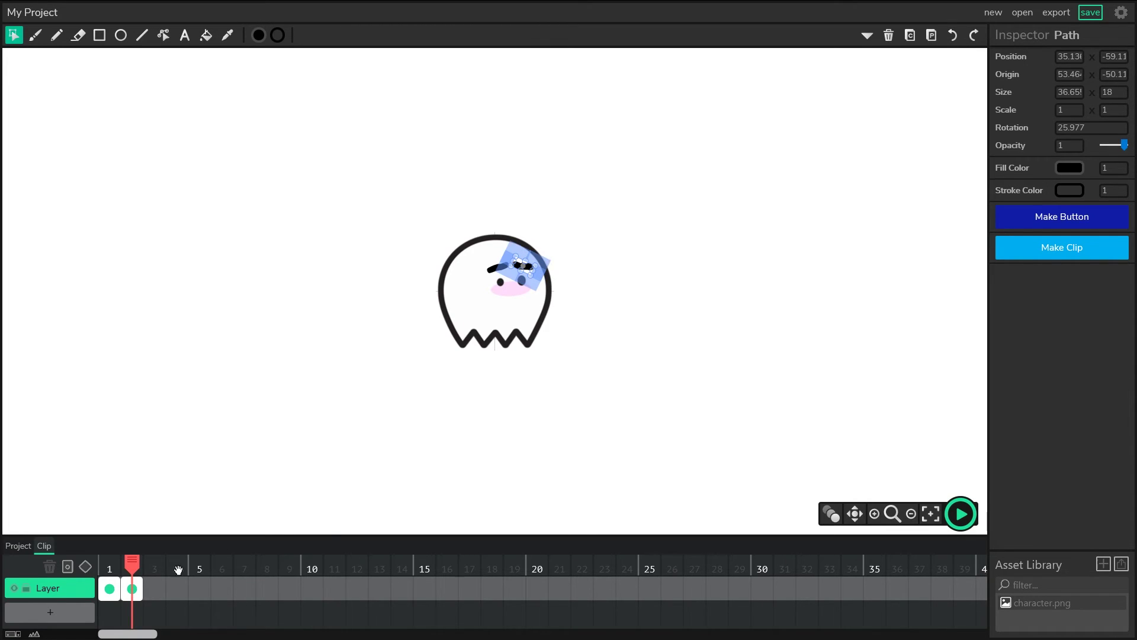
left_click(138, 590)
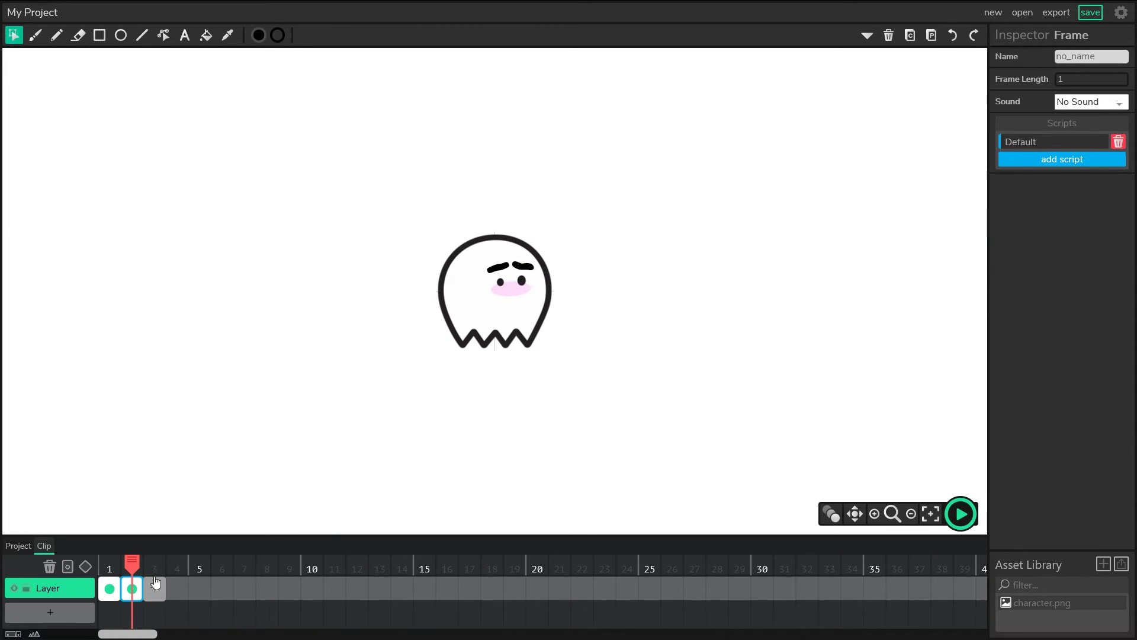
- Copy the ghost into frame 3, tilt both eyebrows more steeply, and preview the sequence
left_click(154, 564)
key("ctrl+d")
left_click(500, 269)
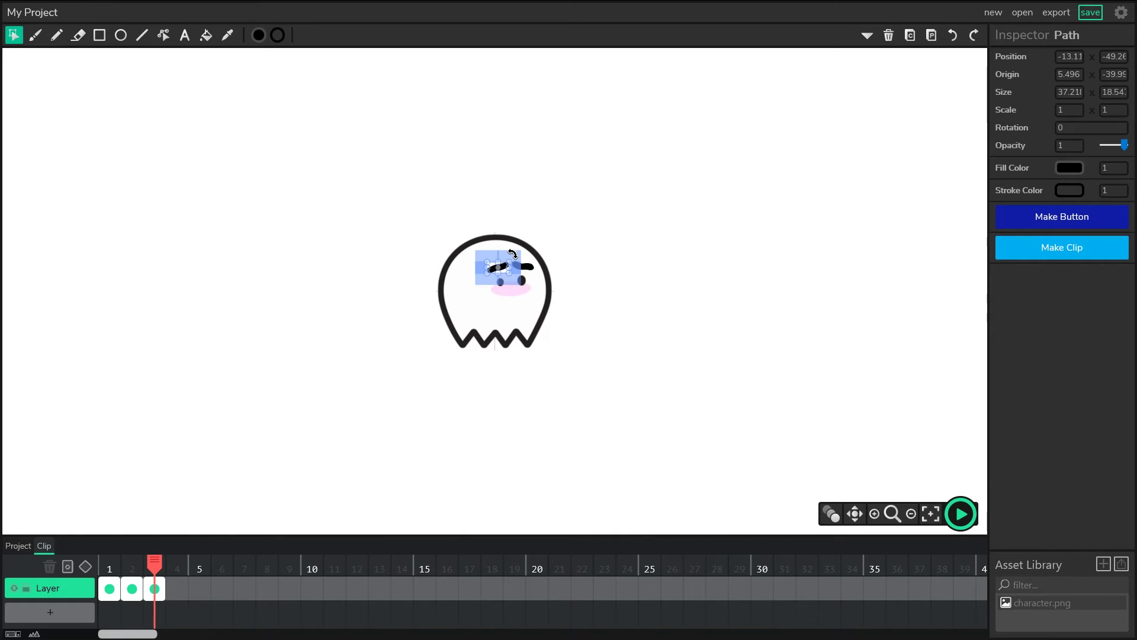
left_click_drag(512, 253, 508, 284)
left_click(524, 268)
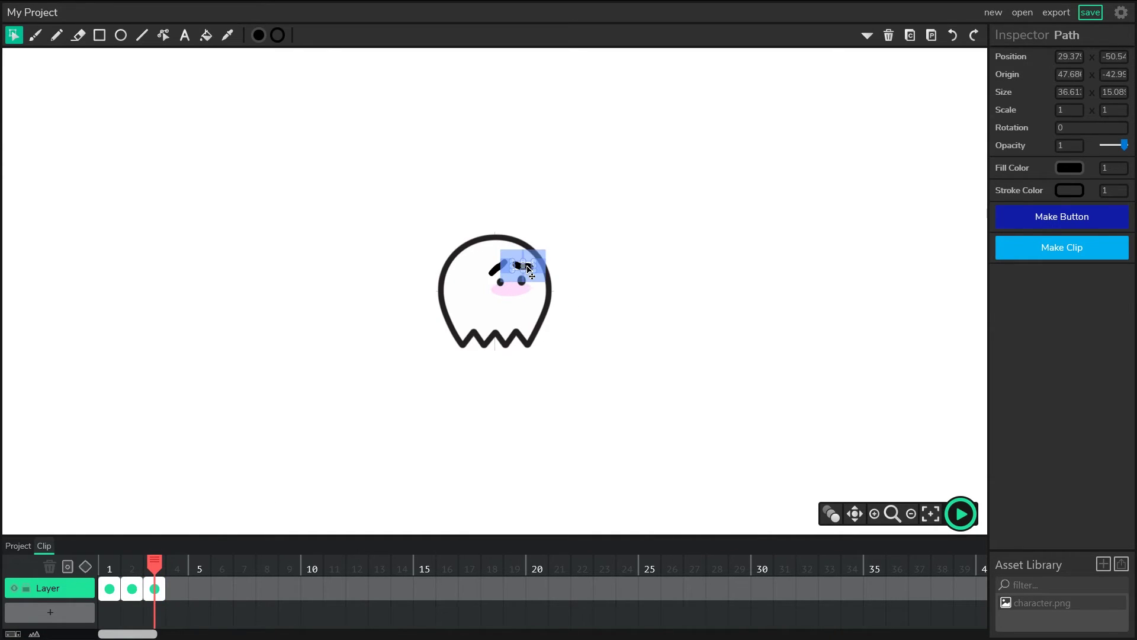
left_click_drag(545, 251, 549, 260)
left_click(616, 258)
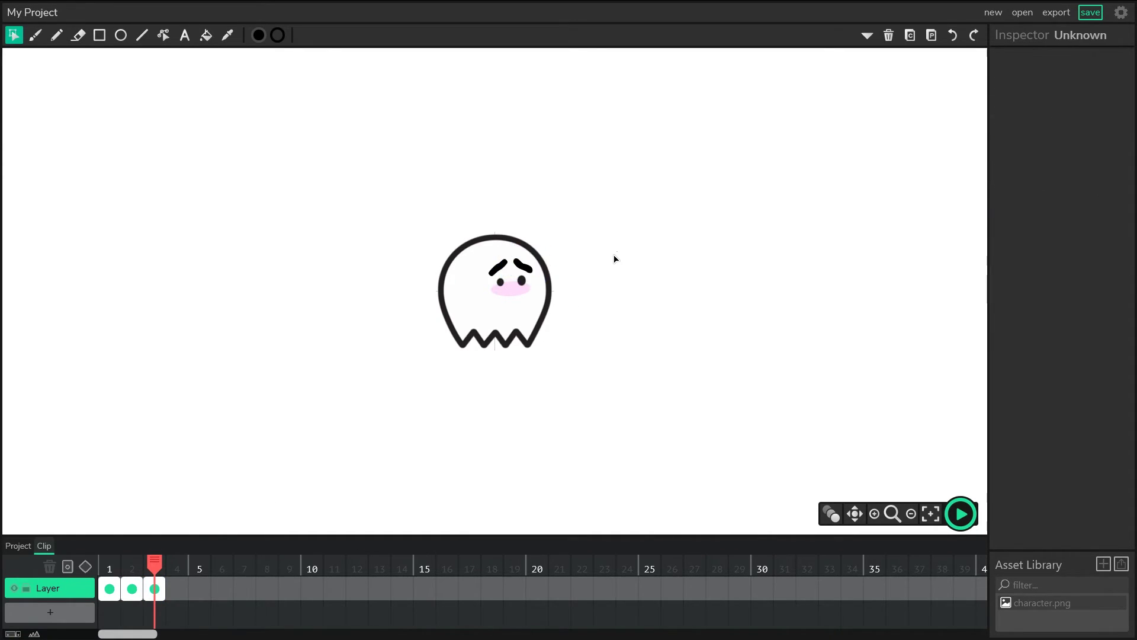
left_click(960, 513)
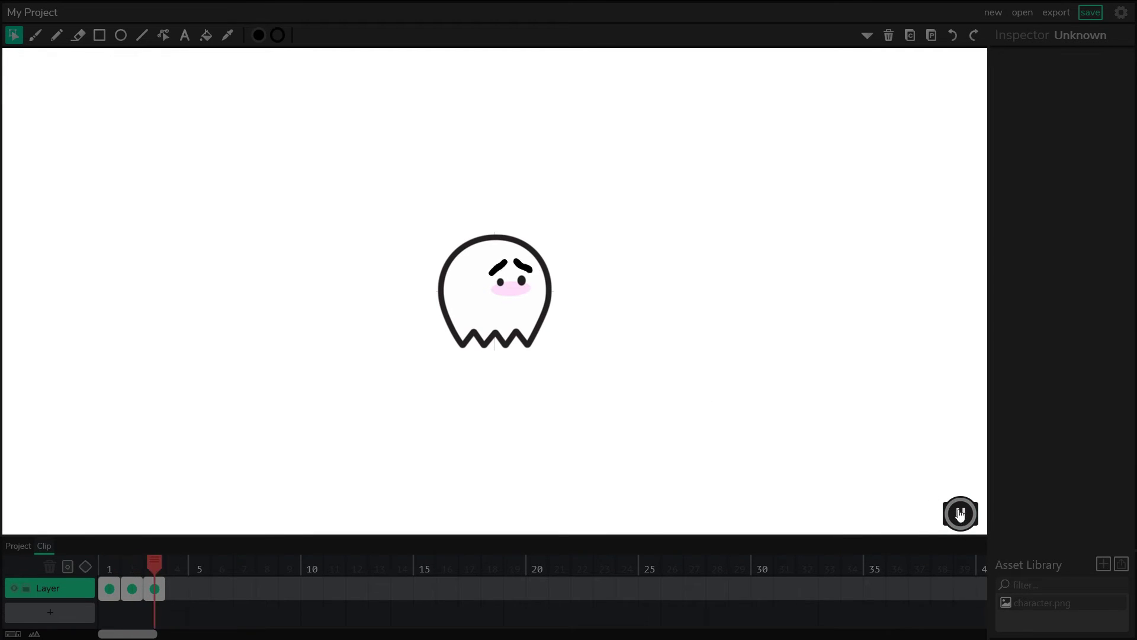
- Stop playback and shift the expression keyframes so each lasts three frames
left_click(959, 514)
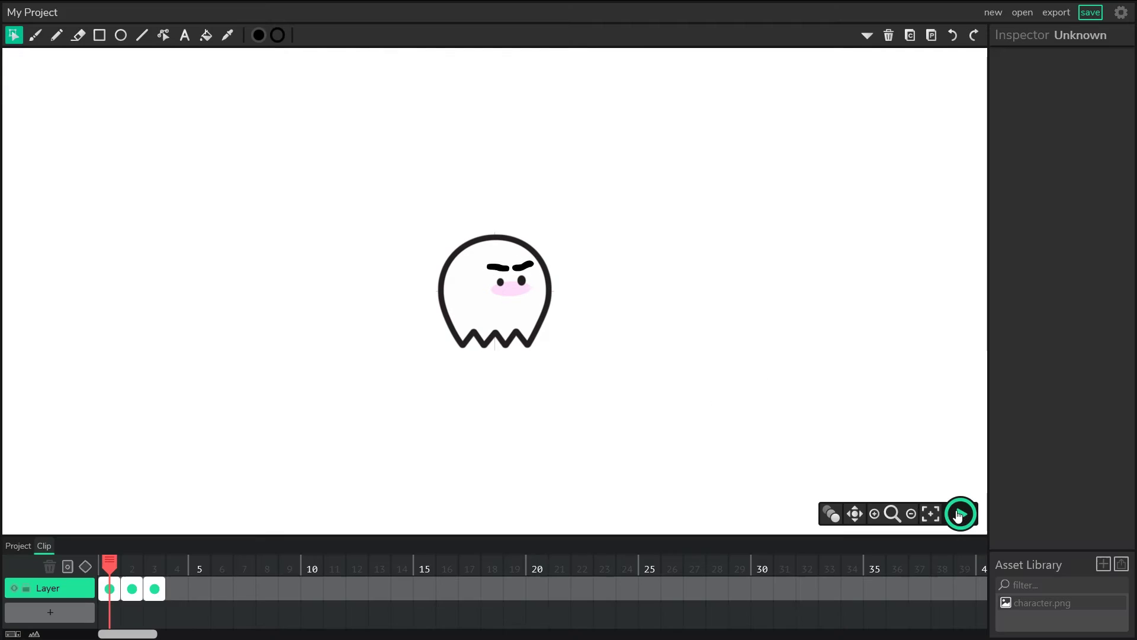
left_click(156, 596)
left_click_drag(152, 592, 298, 588)
left_click(130, 591)
left_click(230, 593)
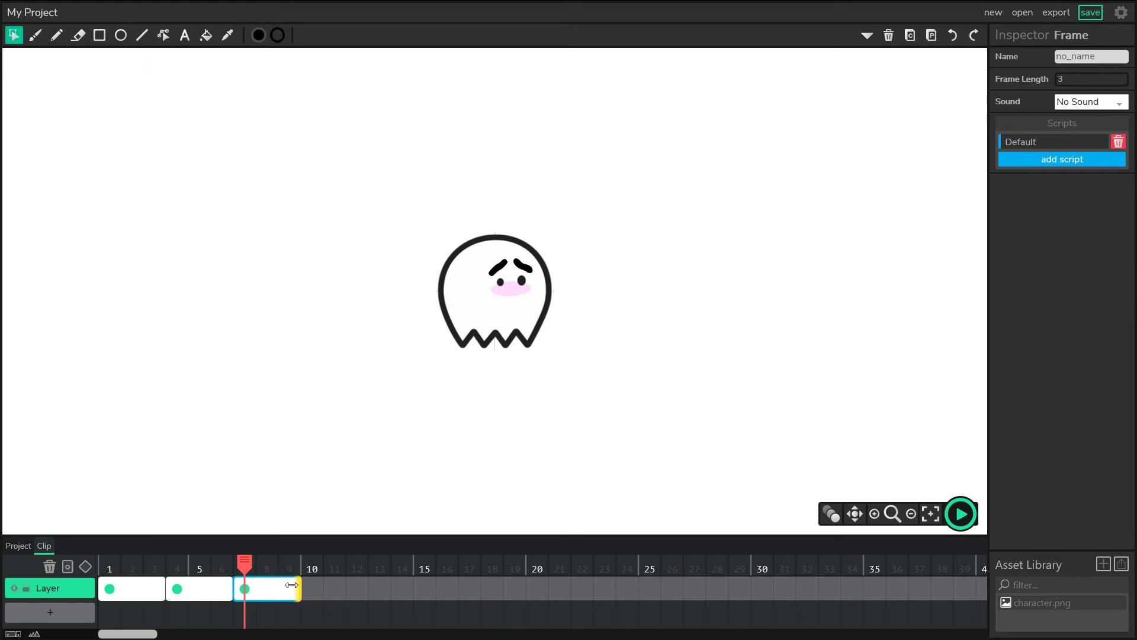
- Scrub through frames 1–9 to check each expression, then play and stop the loop
left_click_drag(221, 565, 108, 568)
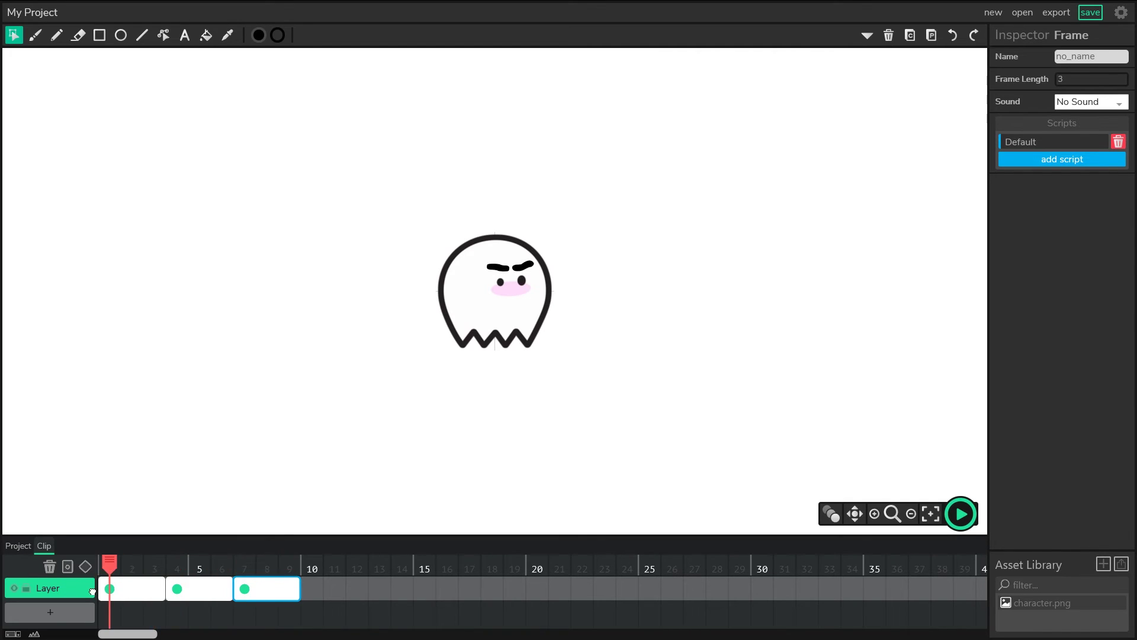
left_click(972, 513)
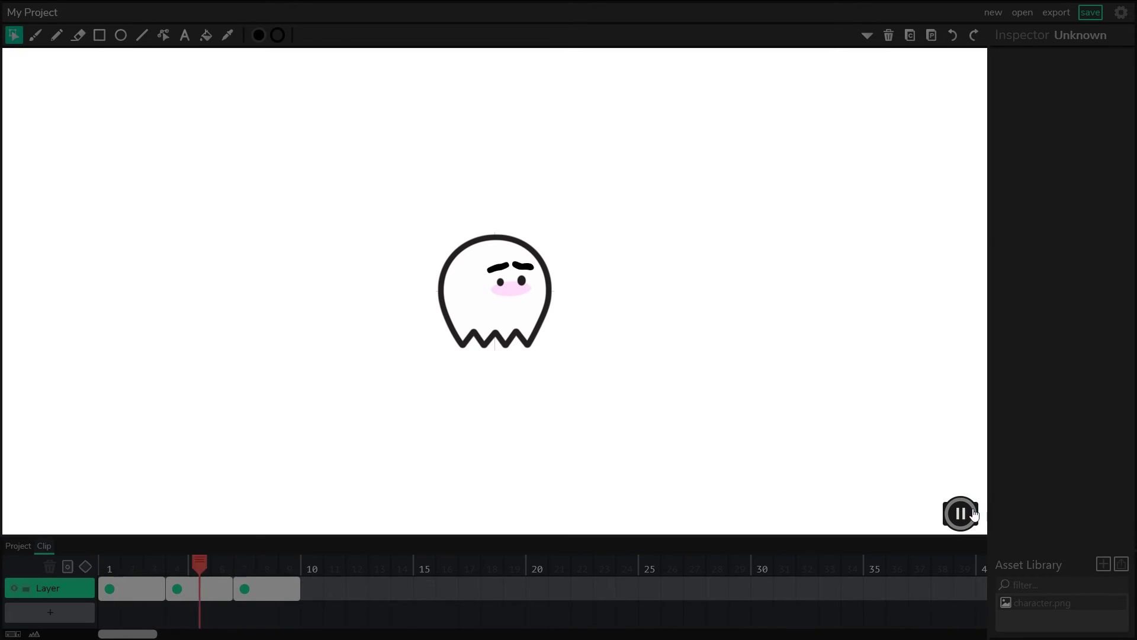
left_click(961, 513)
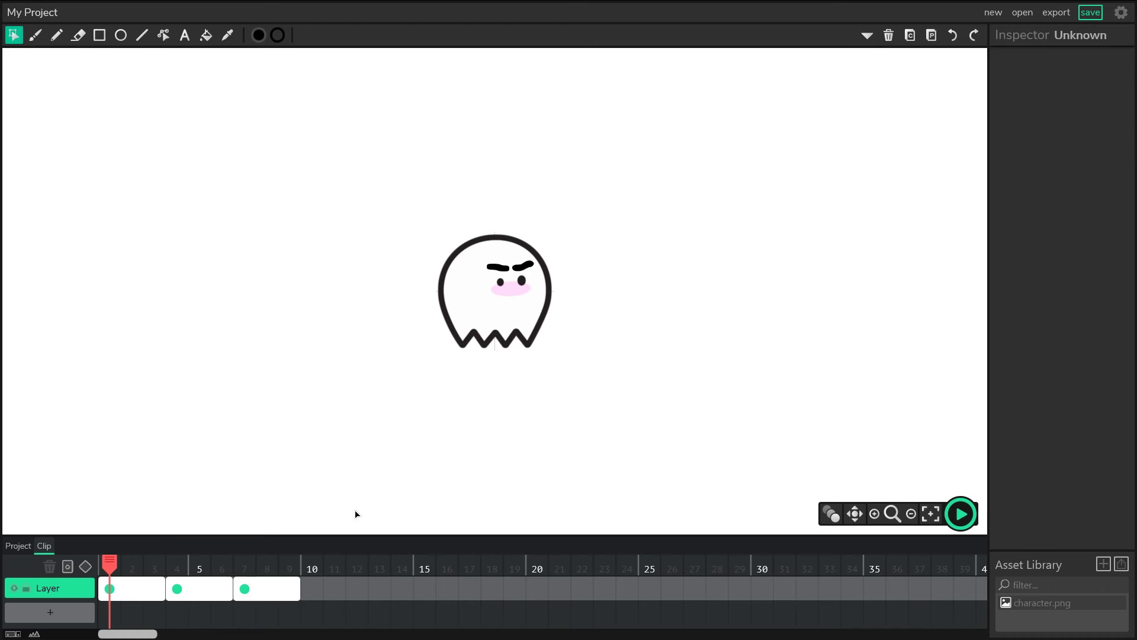
- Return to the Project stage, test-run the ghost following the mouse, then stop it
left_click(18, 545)
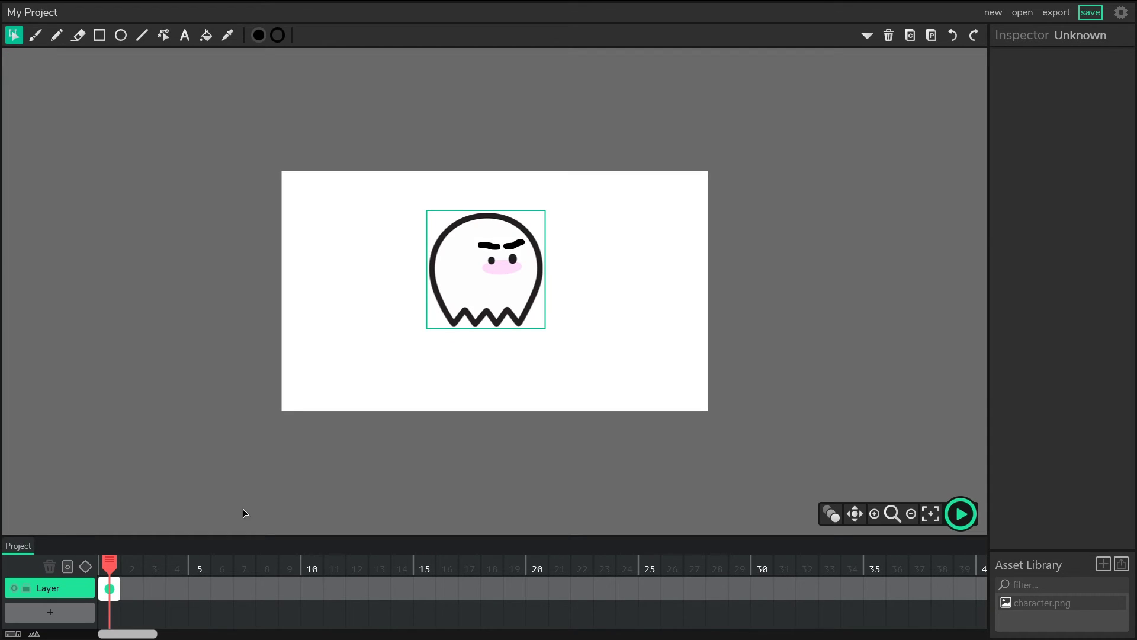
left_click(961, 513)
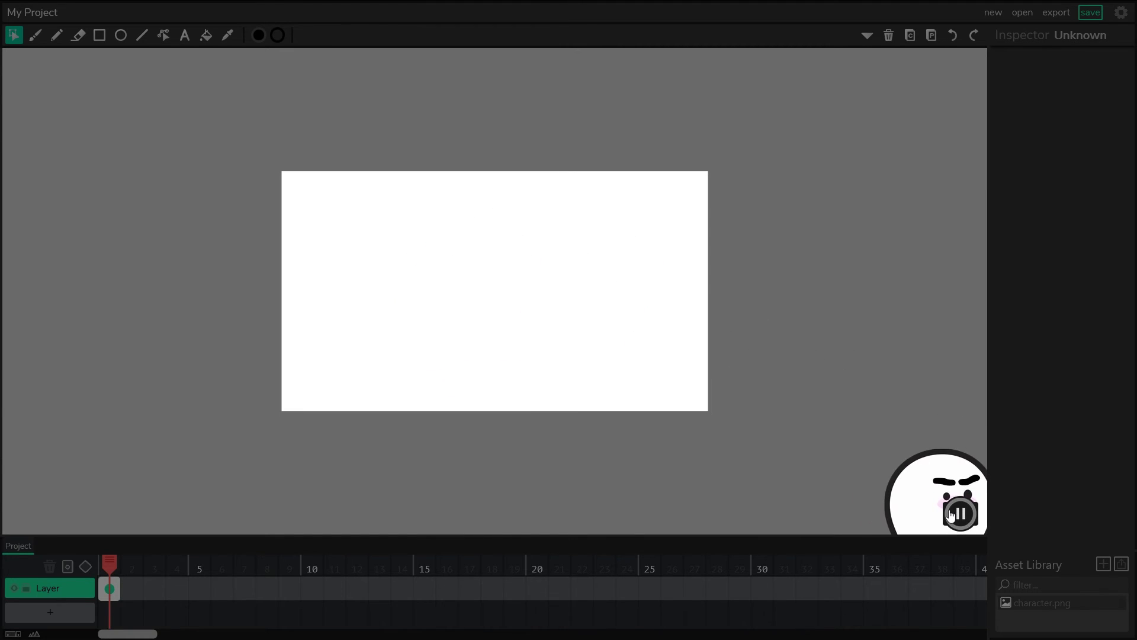
key("Return")
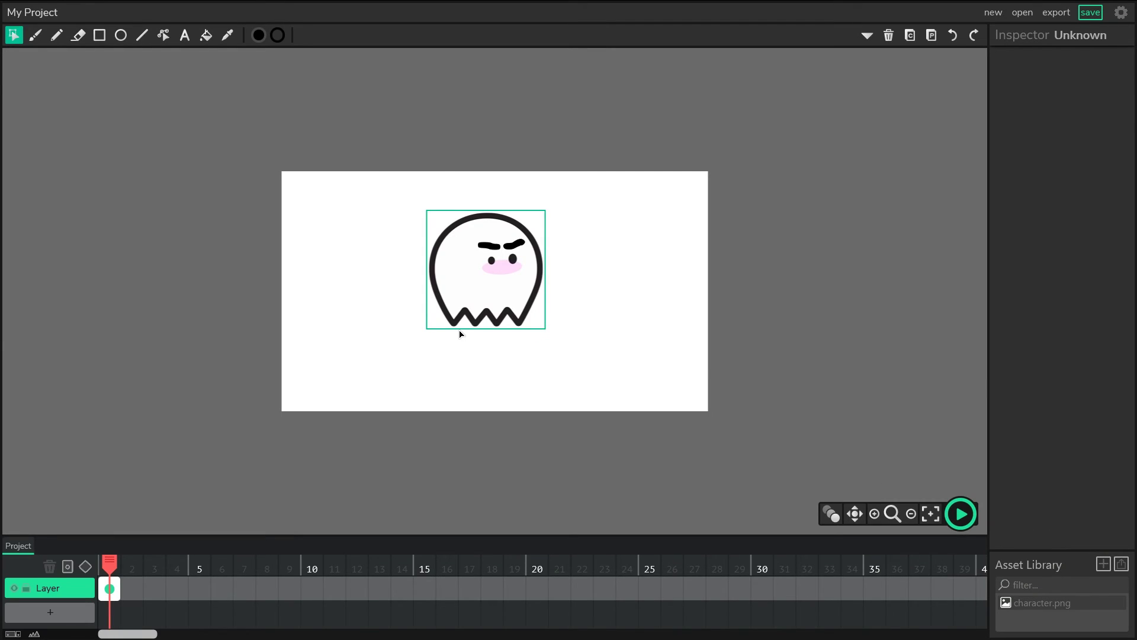